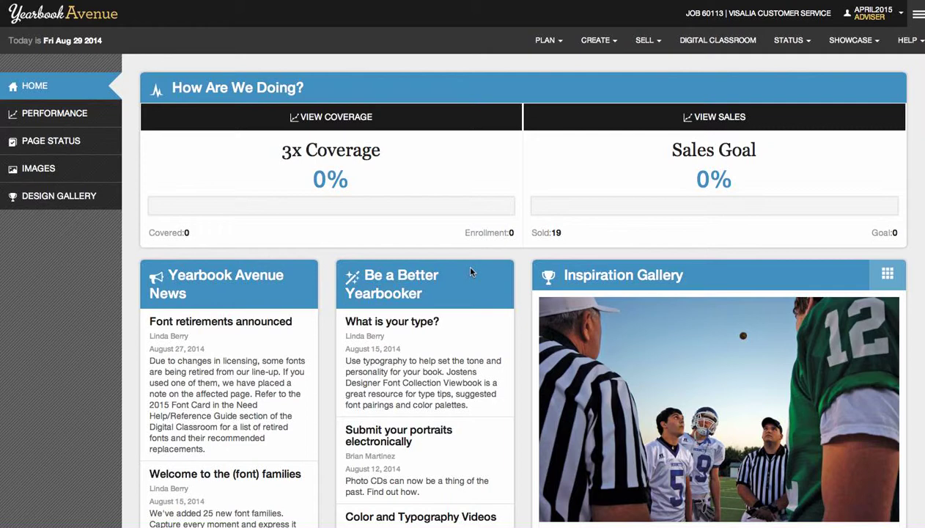
Open the Yearbook Sales entry form from SELL > ENTER SALES.
{"action": "left_click", "coordinate": [659, 47]}
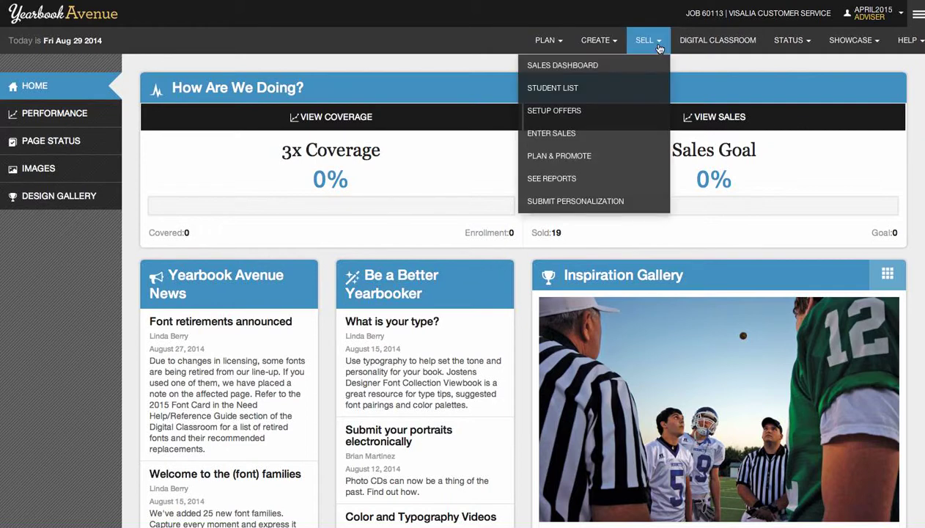
{"action": "left_click", "coordinate": [602, 132]}
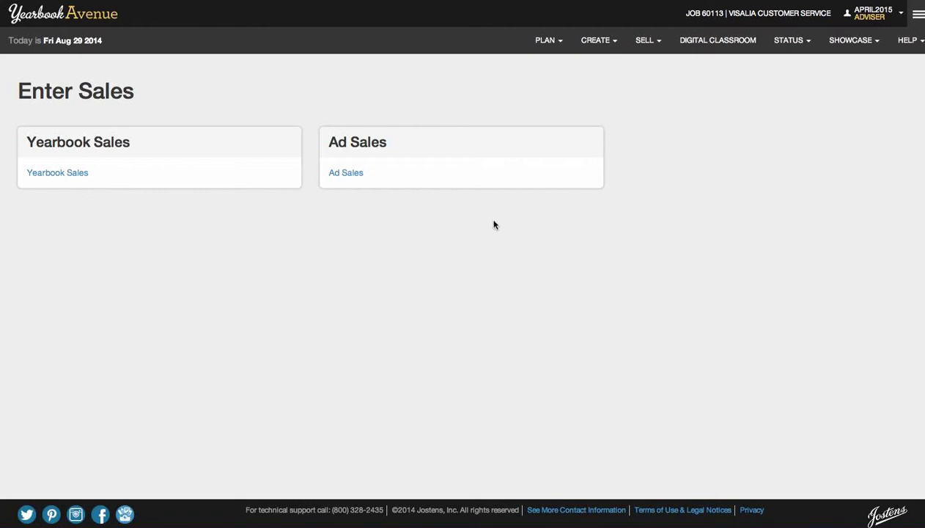
{"action": "left_click", "coordinate": [65, 176]}
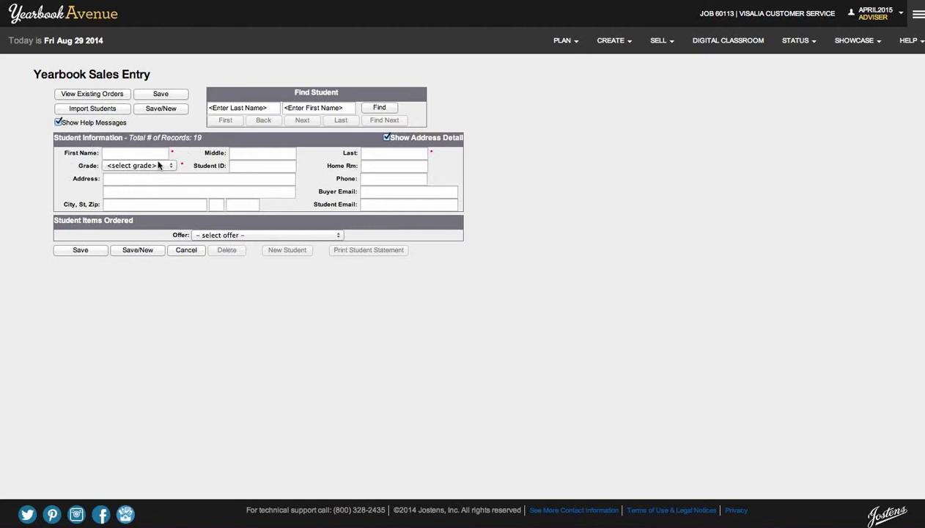
Enter the student's first and last name on the sales form.
{"action": "left_click", "coordinate": [128, 153]}
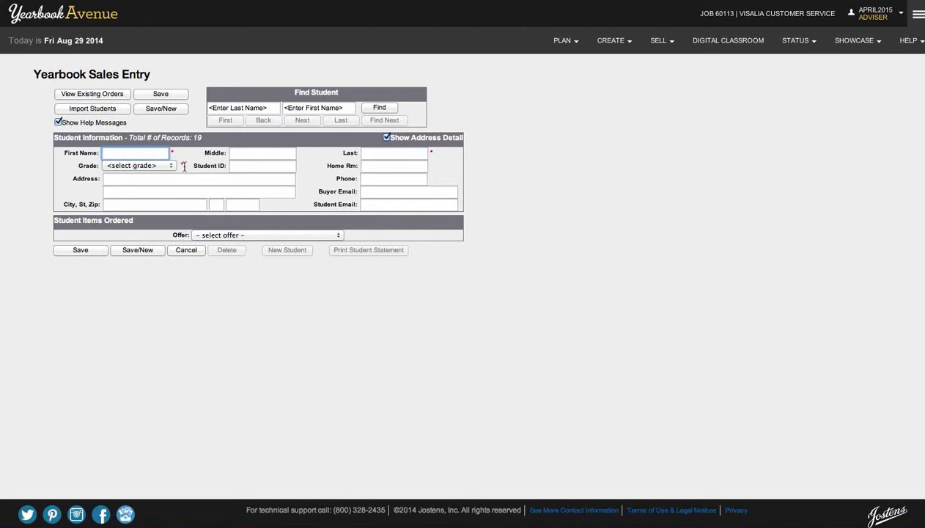
{"action": "key", "text": "Tab"}
{"action": "key", "text": "Tab"}
{"action": "key", "text": "Tab"}
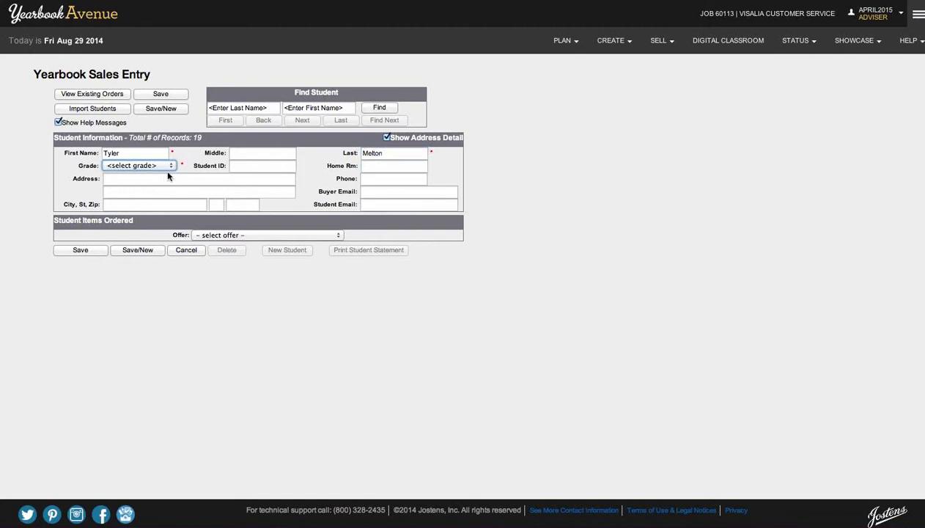
Set the student's grade to 11th Grade and bring up the Offer choices.
{"action": "left_click", "coordinate": [167, 167]}
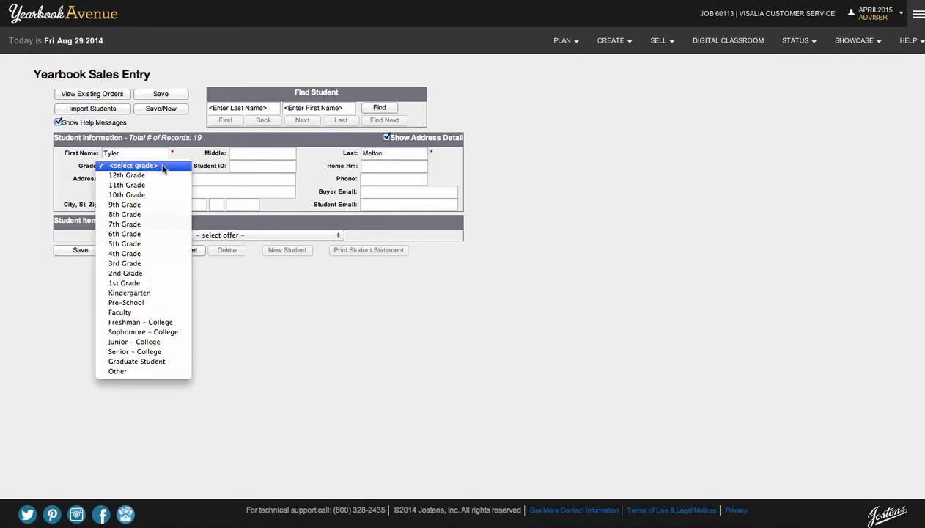
{"action": "left_click", "coordinate": [126, 185]}
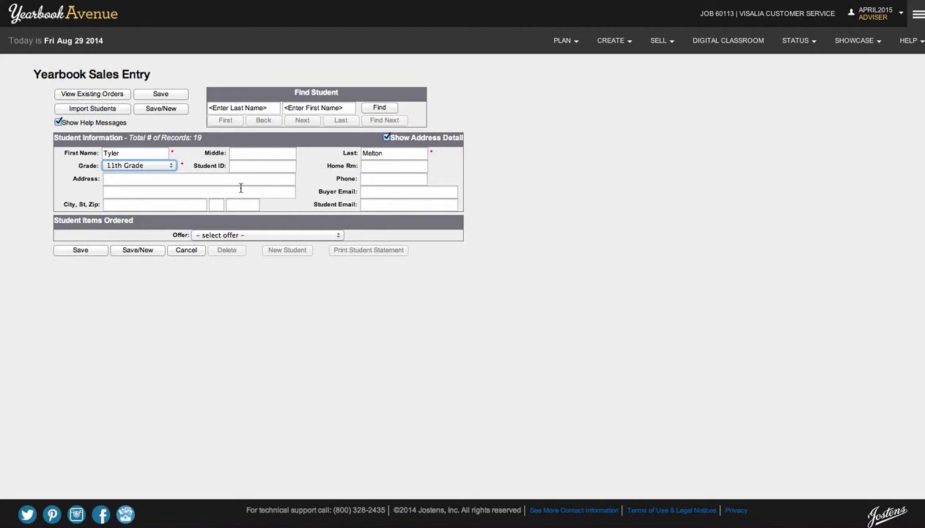
{"action": "left_click", "coordinate": [388, 168]}
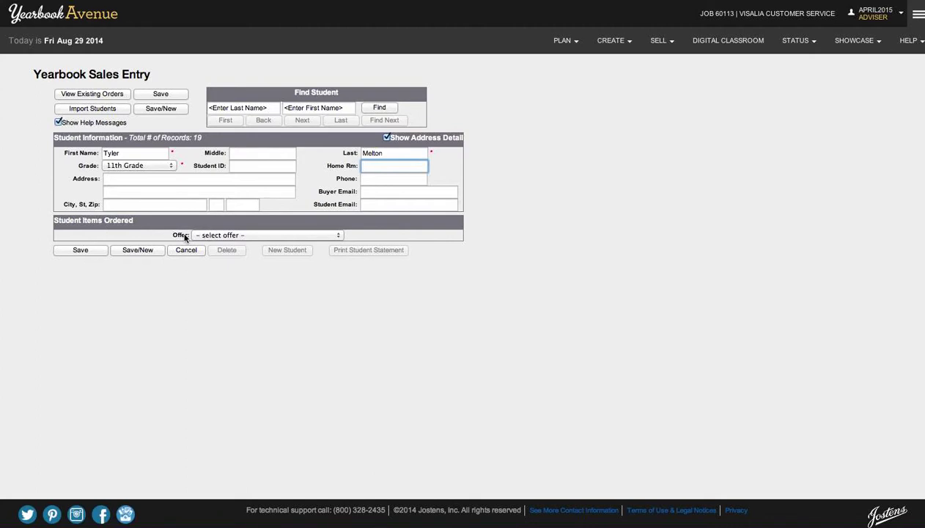
{"action": "left_click", "coordinate": [233, 236]}
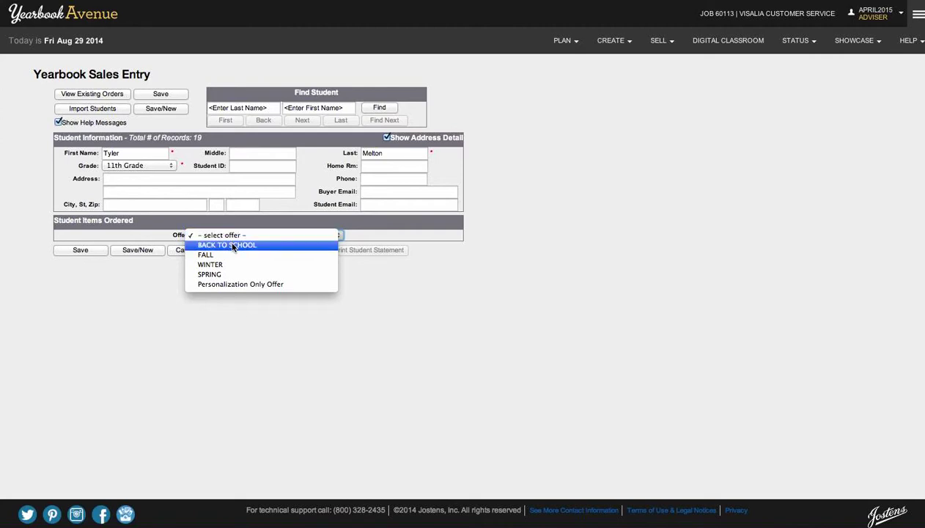
Use the BACK TO SCHOOL offer and buy one yearbook for 50.00.
{"action": "key", "text": "Escape"}
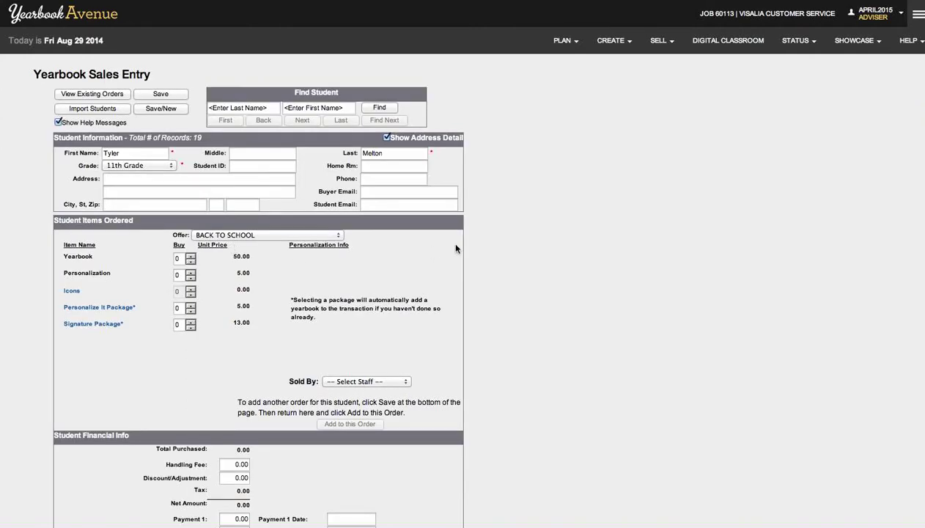
{"action": "left_click", "coordinate": [667, 47]}
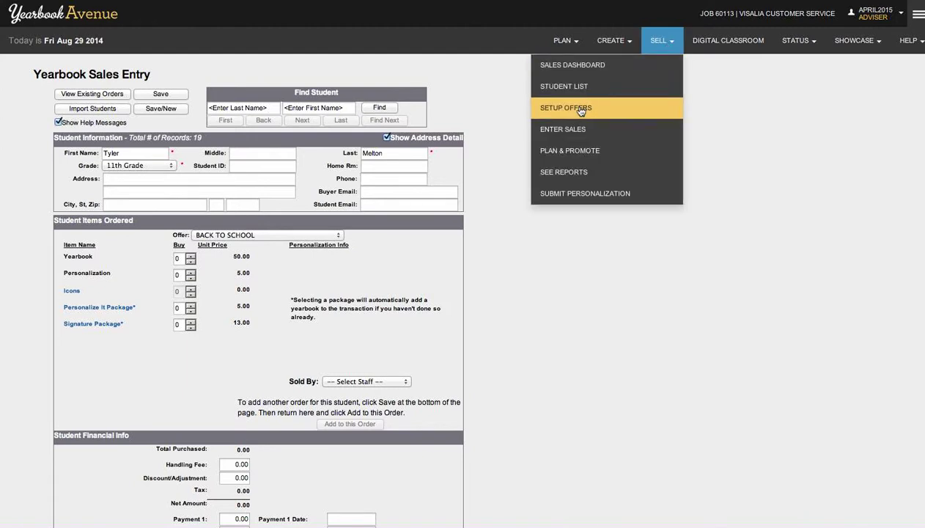
{"action": "left_click", "coordinate": [663, 45]}
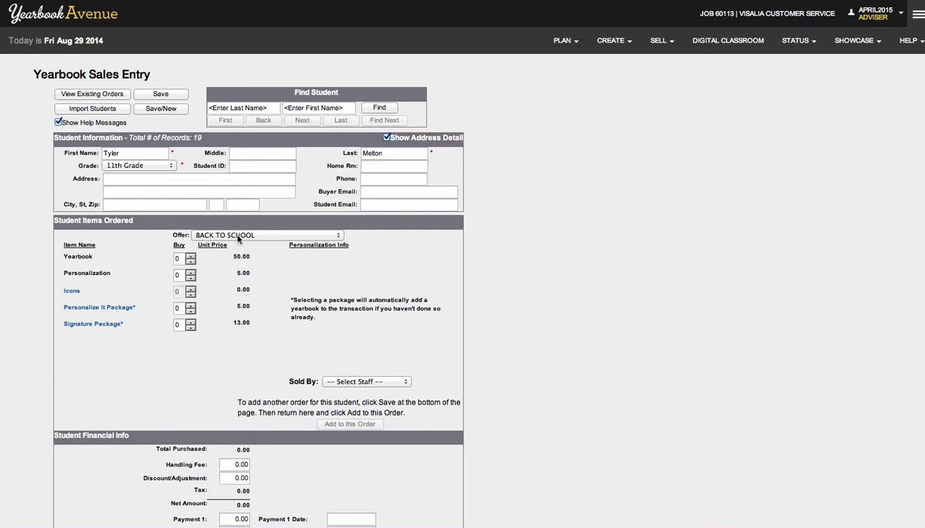
{"action": "left_click", "coordinate": [191, 257]}
{"action": "scroll", "coordinate": [200, 327], "scroll_direction": "down", "scroll_amount": 3}
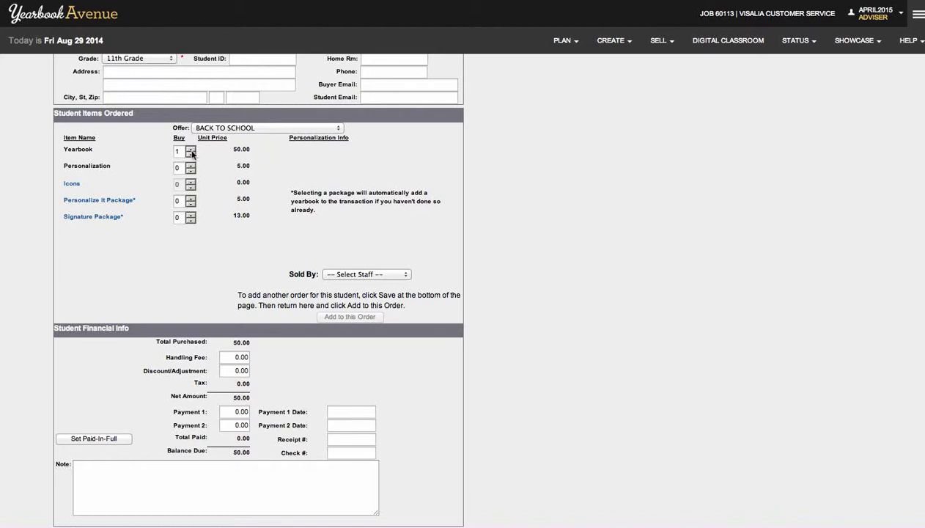
{"action": "scroll", "coordinate": [189, 201], "scroll_direction": "down", "scroll_amount": 2}
{"action": "scroll", "coordinate": [189, 202], "scroll_direction": "down", "scroll_amount": 1}
{"action": "scroll", "coordinate": [189, 202], "scroll_direction": "up", "scroll_amount": 5}
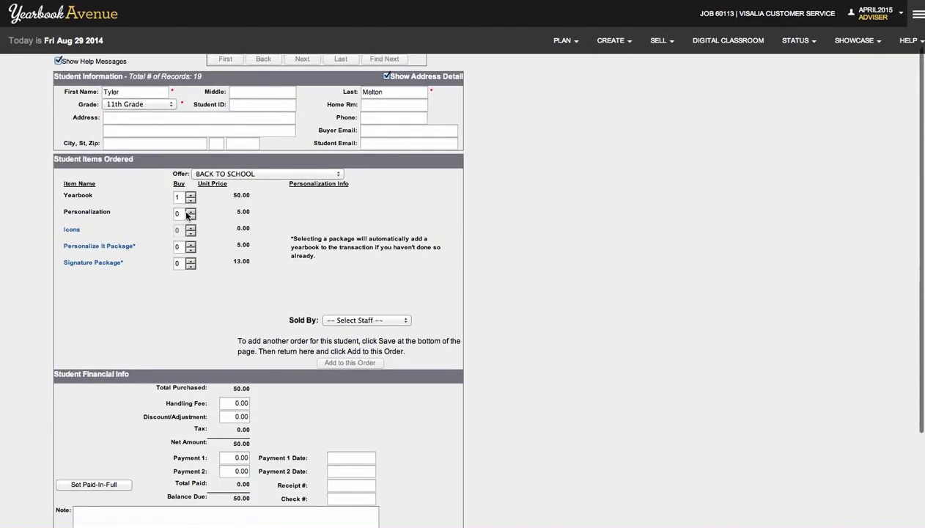
{"action": "scroll", "coordinate": [183, 209], "scroll_direction": "down", "scroll_amount": 5}
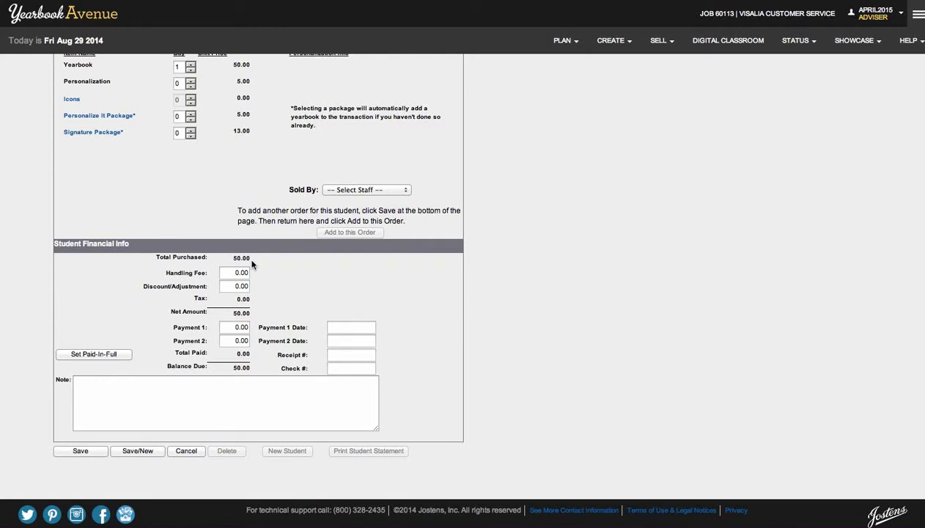
Mark the order Paid-In-Full with a 50.00 payment dated 8/29/2014, leaving 0.00 due.
{"action": "left_click", "coordinate": [94, 354]}
{"action": "scroll", "coordinate": [120, 336], "scroll_direction": "down", "scroll_amount": 2}
{"action": "left_click", "coordinate": [234, 393]}
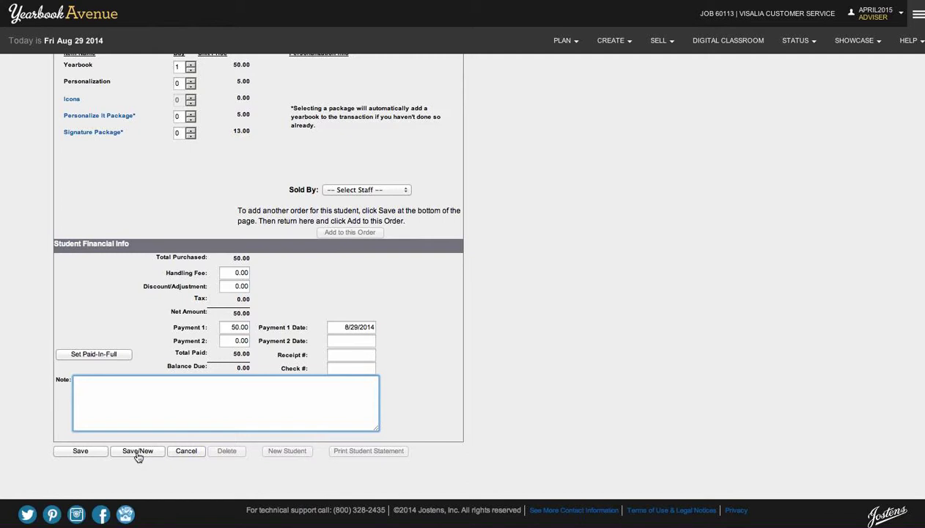
Save the paid order with Save/New, leaving a blank form at 20 records.
{"action": "left_click", "coordinate": [138, 455]}
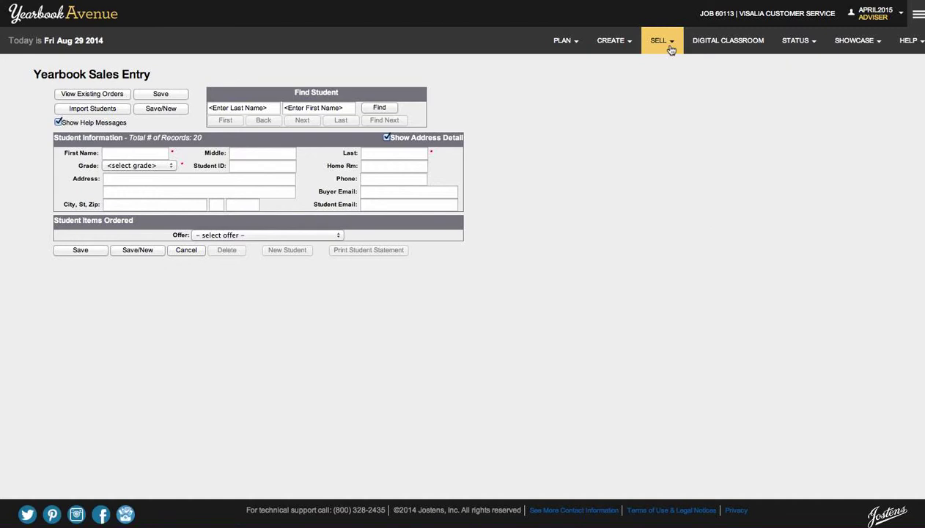
Open the Yearbook Sales Summary report from SELL > SEE REPORTS.
{"action": "left_click", "coordinate": [669, 46]}
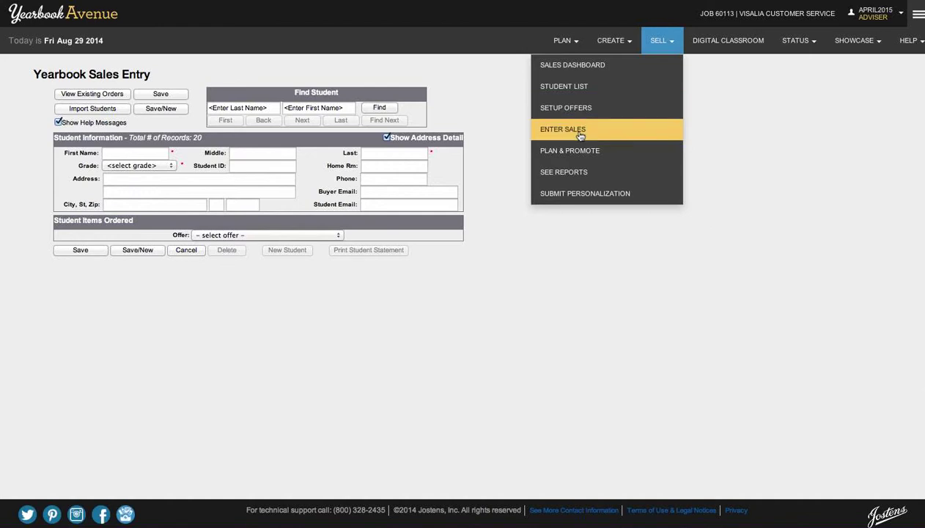
{"action": "left_click", "coordinate": [575, 173]}
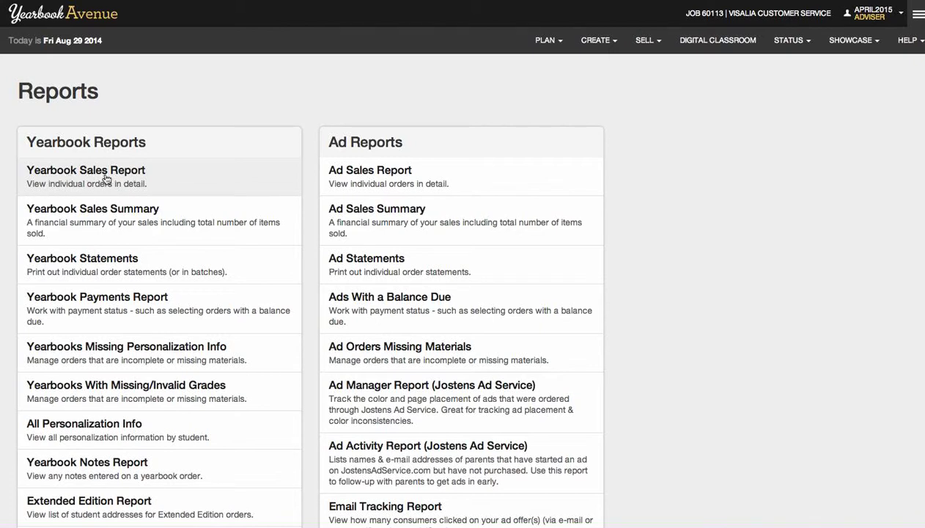
{"action": "left_click", "coordinate": [108, 218]}
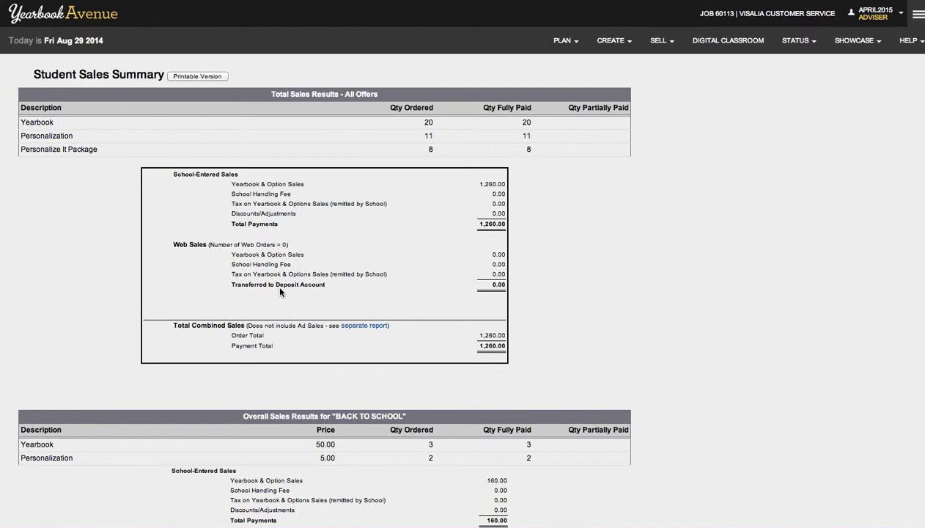
Scroll through the Student Sales Summary tables, then go back to the Reports page.
{"action": "scroll", "coordinate": [280, 290], "scroll_direction": "down", "scroll_amount": 1}
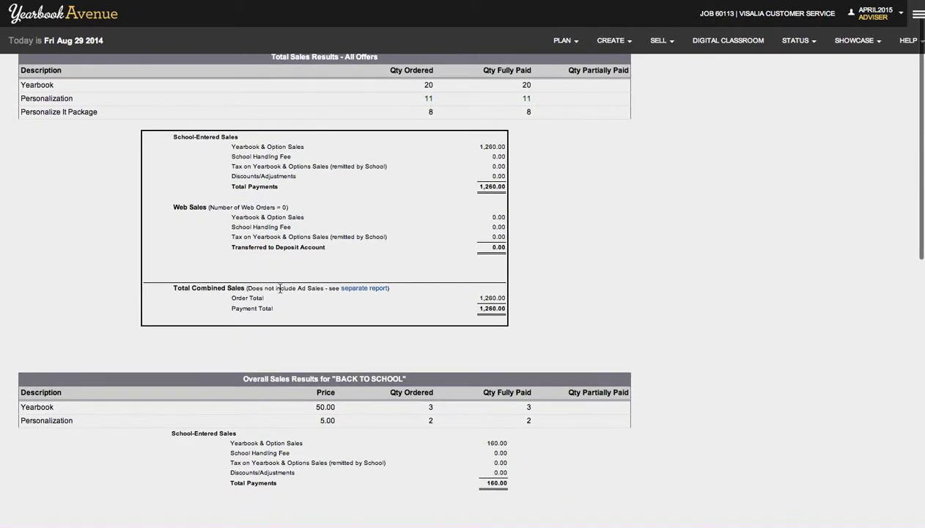
{"action": "scroll", "coordinate": [507, 244], "scroll_direction": "down", "scroll_amount": 3}
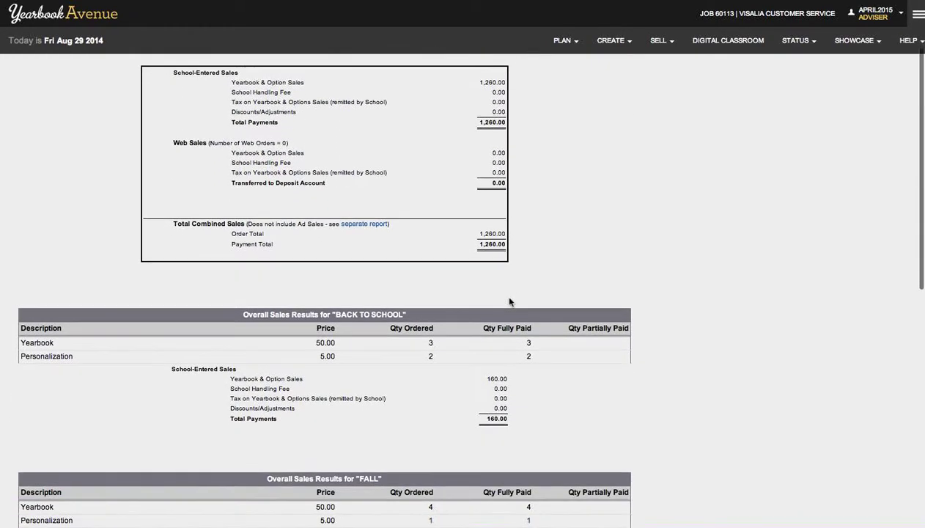
{"action": "scroll", "coordinate": [382, 291], "scroll_direction": "down", "scroll_amount": 2}
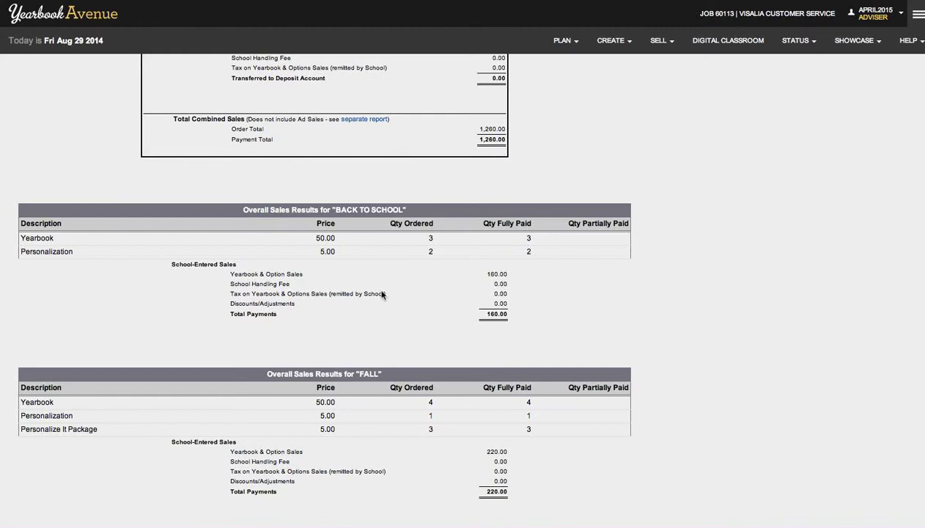
{"action": "scroll", "coordinate": [401, 278], "scroll_direction": "up", "scroll_amount": 5}
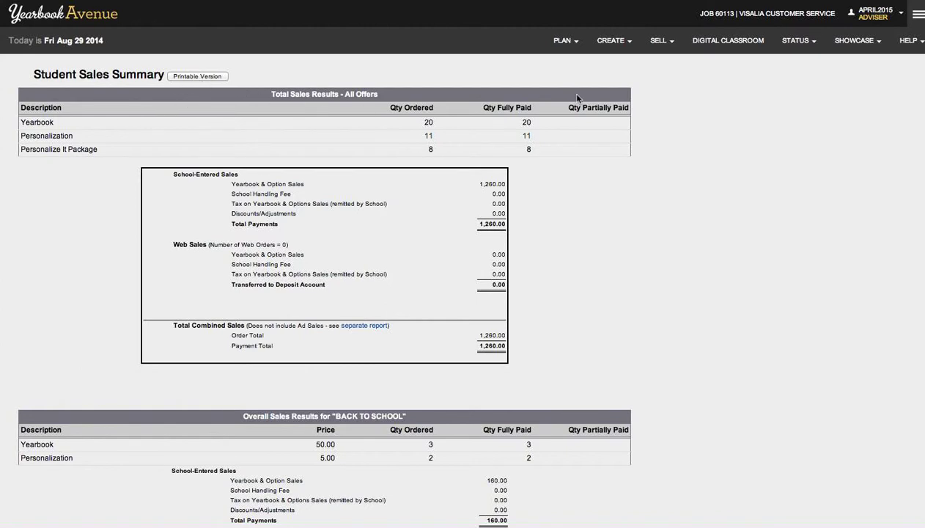
{"action": "scroll", "coordinate": [251, 152], "scroll_direction": "left", "scroll_amount": 3}
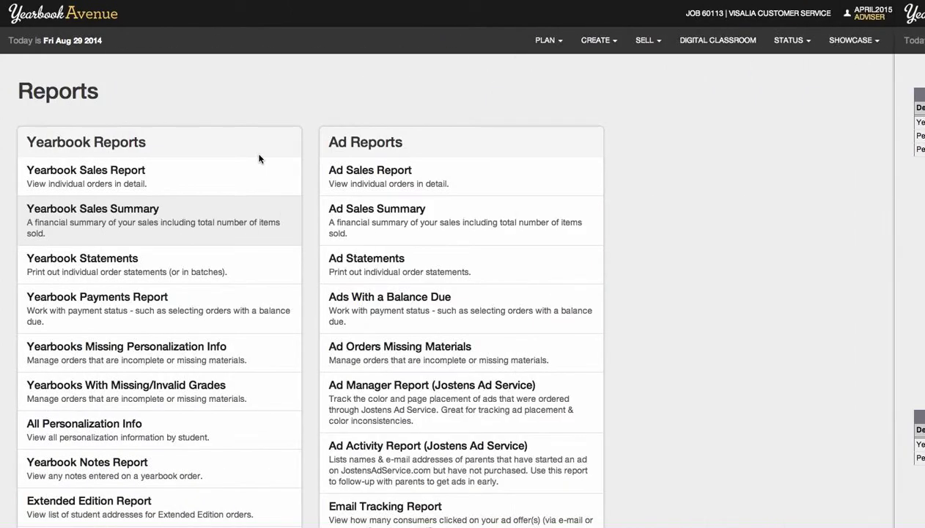
Show the Yearbook Sales Report for <ALL> students, sorted by last name.
{"action": "left_click", "coordinate": [117, 178]}
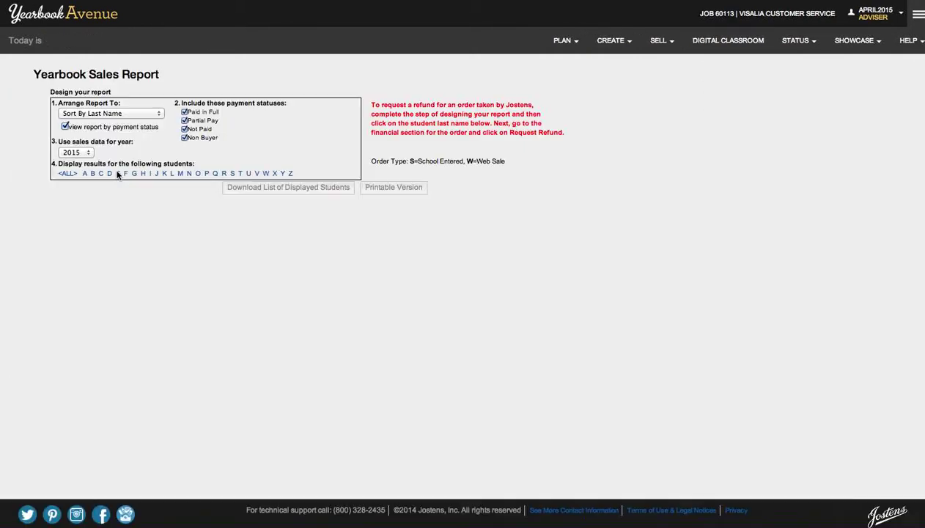
{"action": "left_click", "coordinate": [77, 113]}
{"action": "left_click", "coordinate": [79, 115]}
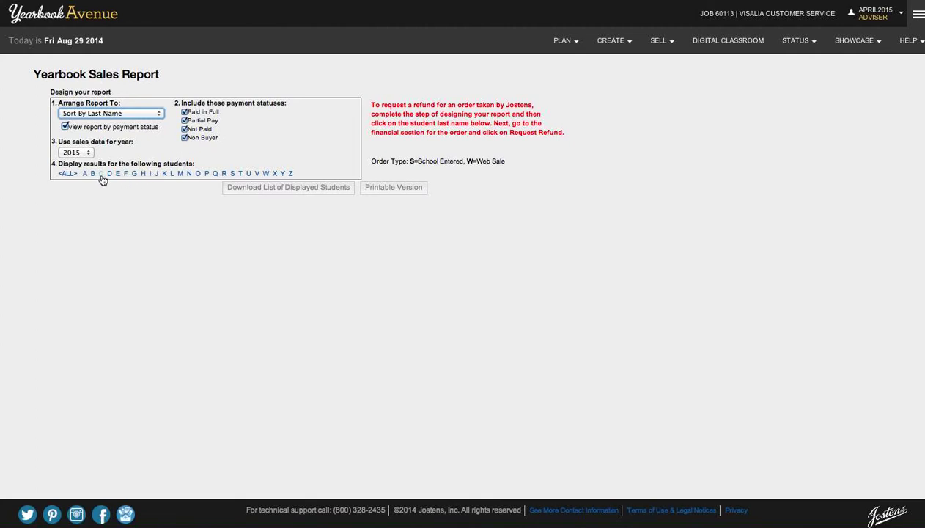
{"action": "left_click", "coordinate": [66, 173]}
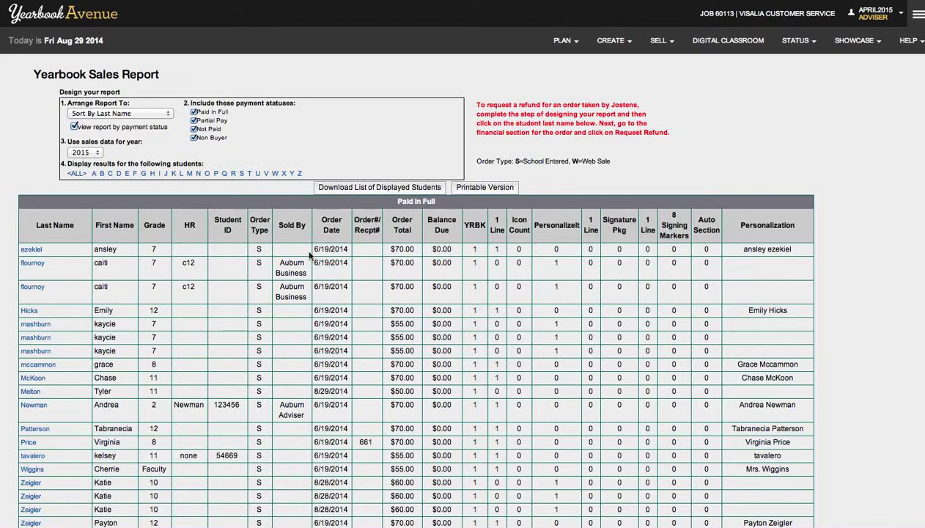
{"action": "scroll", "coordinate": [309, 255], "scroll_direction": "down", "scroll_amount": 3}
{"action": "scroll", "coordinate": [309, 255], "scroll_direction": "up", "scroll_amount": 2}
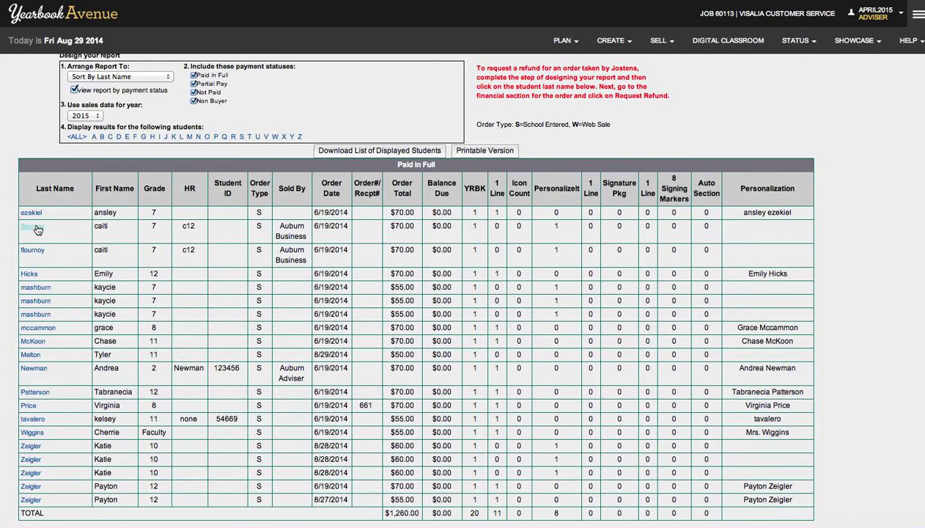
Open one student's order from the Paid in Full list and bring up the sales menu.
{"action": "left_click", "coordinate": [35, 228]}
{"action": "scroll", "coordinate": [344, 206], "scroll_direction": "up", "scroll_amount": 2}
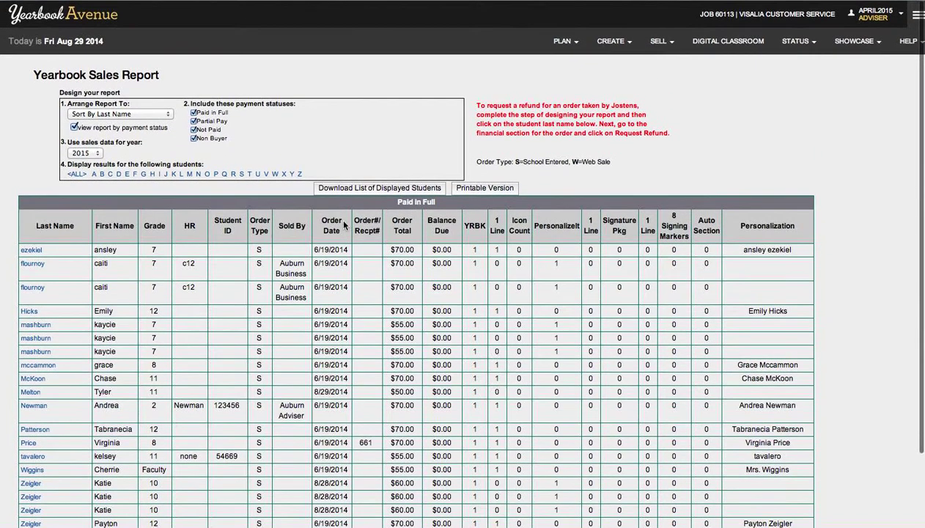
{"action": "left_click", "coordinate": [659, 47]}
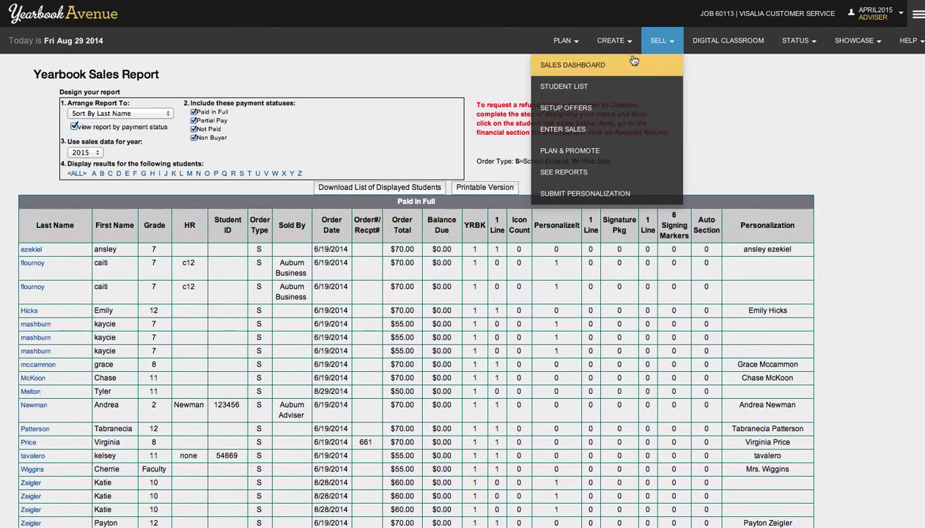
Start a new Ad Sales order and look over the available ad offers.
{"action": "left_click", "coordinate": [576, 124]}
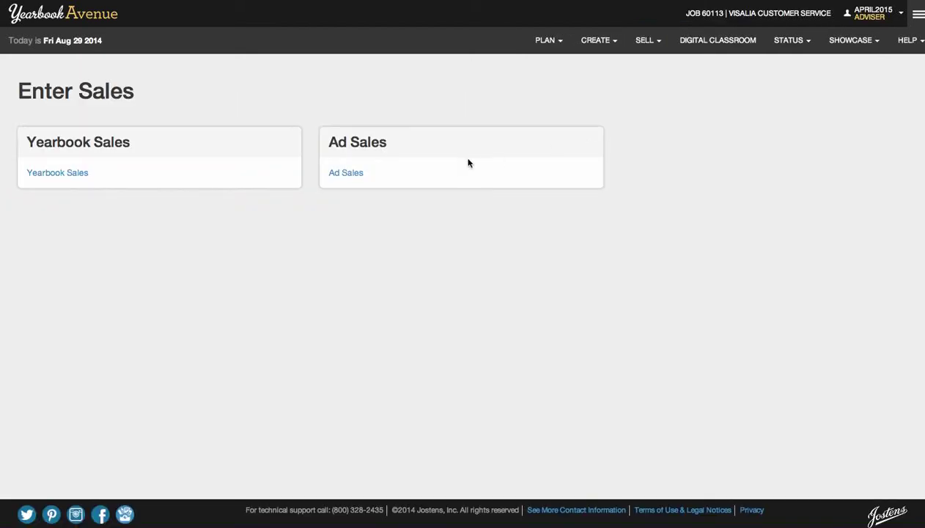
{"action": "left_click", "coordinate": [343, 173]}
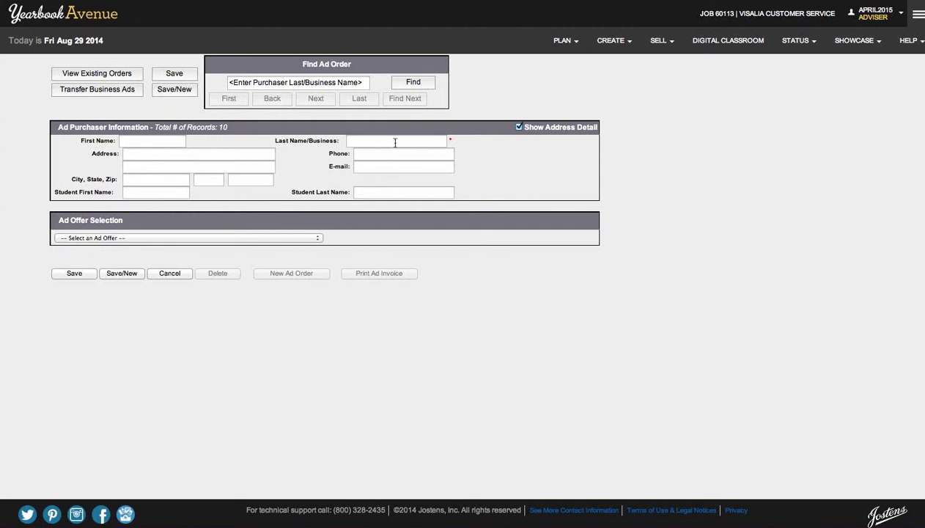
{"action": "left_click", "coordinate": [199, 239]}
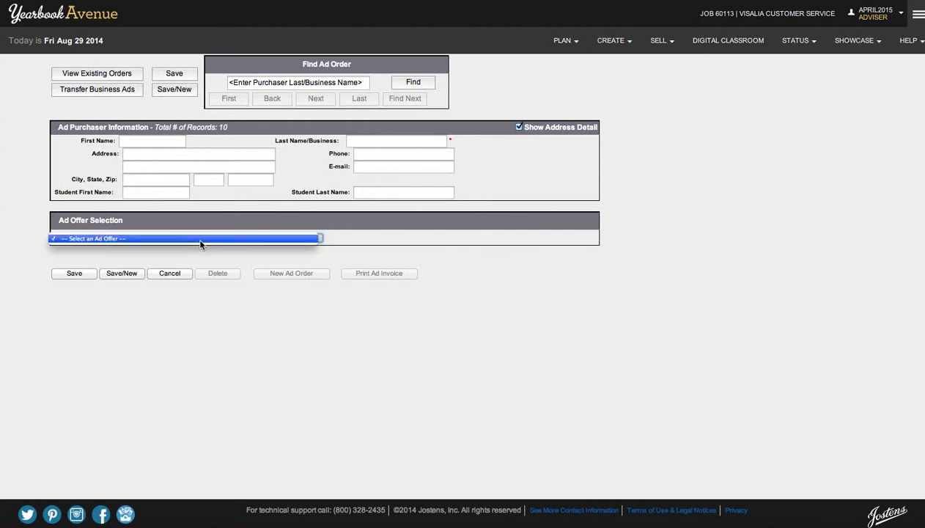
{"action": "left_click", "coordinate": [362, 138]}
Enter the purchaser's business name in Last Name/Business and check the Ad Offer list.
{"action": "left_click", "coordinate": [370, 143]}
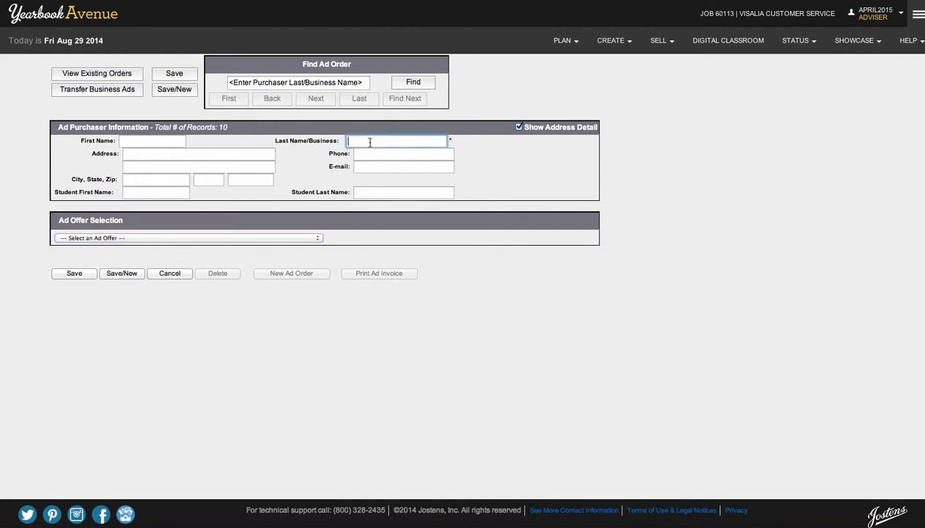
{"action": "type", "text": "Melton S"}
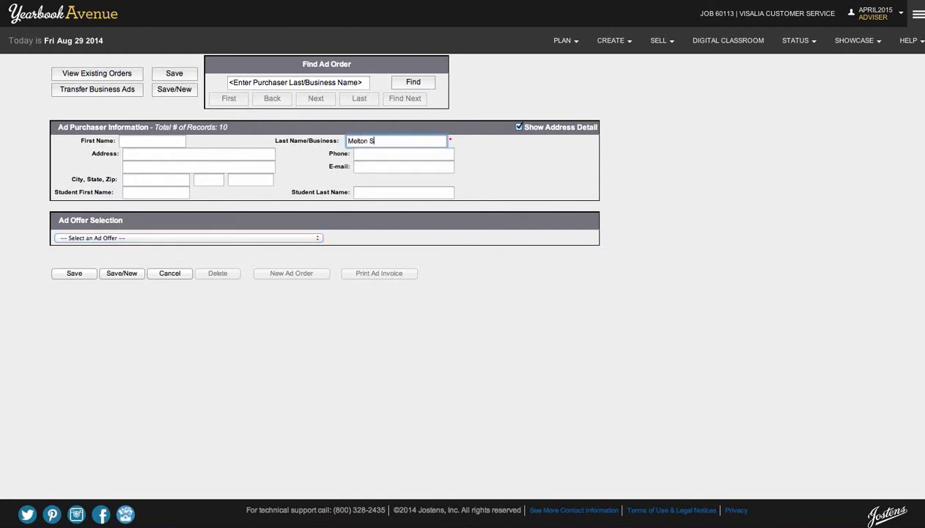
{"action": "key", "text": "BackSpace"}
{"action": "type", "text": "Auto"}
{"action": "key", "text": "Tab"}
{"action": "left_click", "coordinate": [263, 238]}
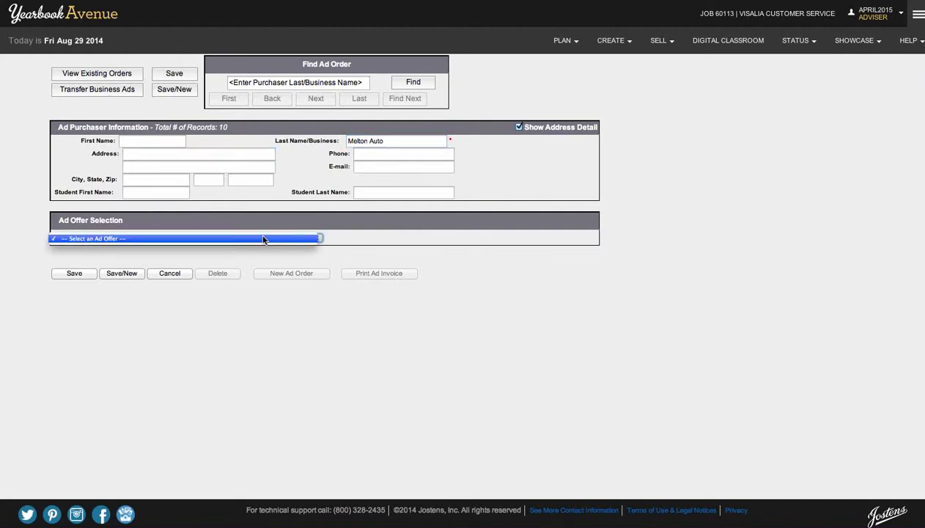
{"action": "left_click", "coordinate": [357, 240]}
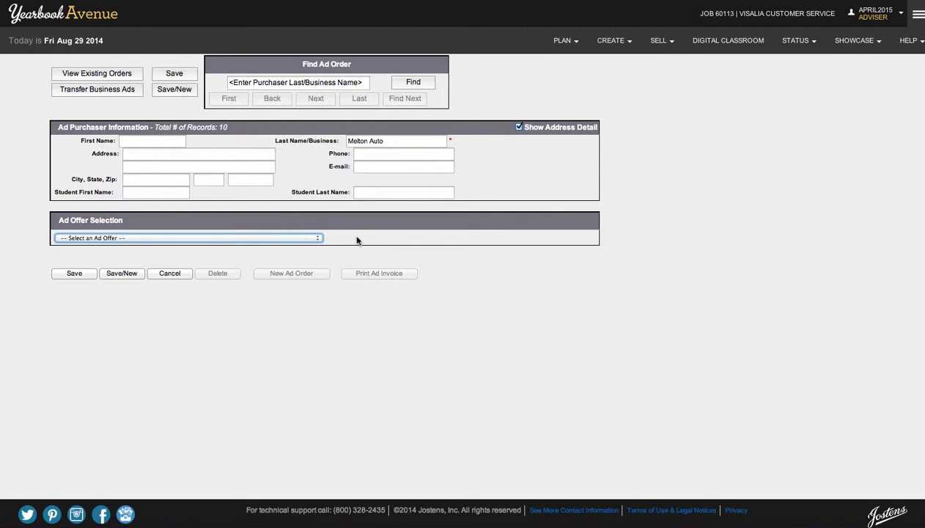
{"action": "left_click", "coordinate": [658, 40]}
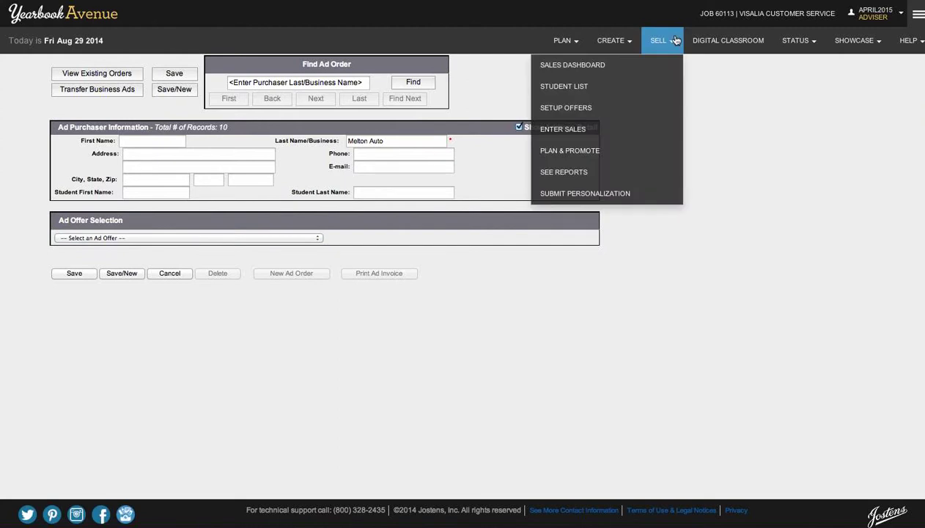
{"action": "left_click", "coordinate": [608, 173]}
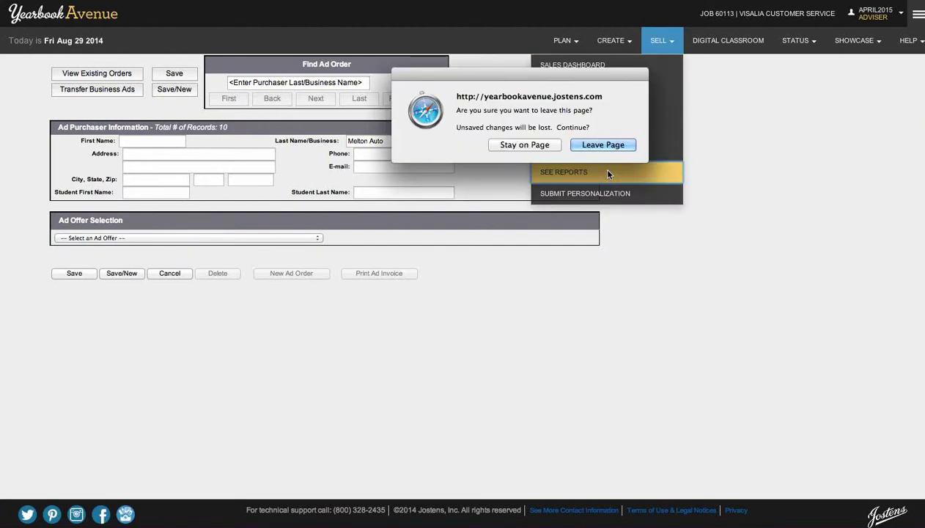
{"action": "left_click", "coordinate": [537, 143]}
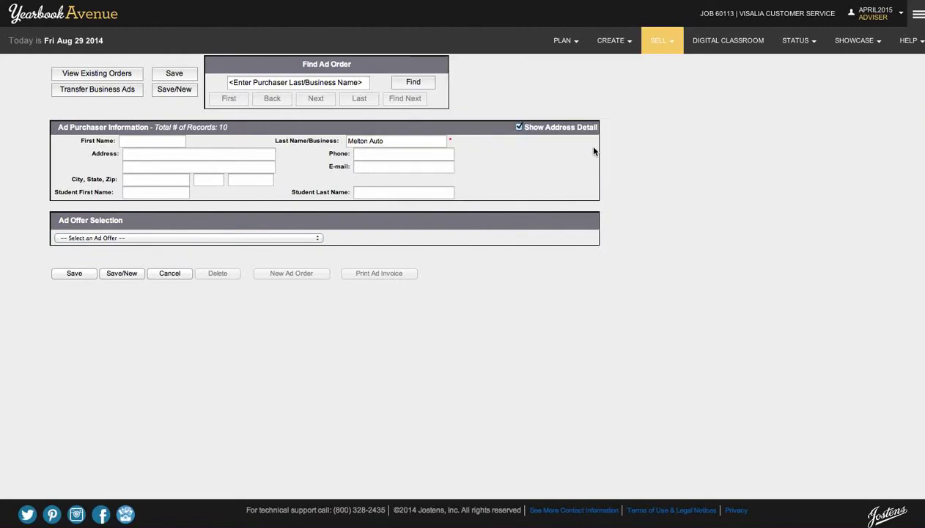